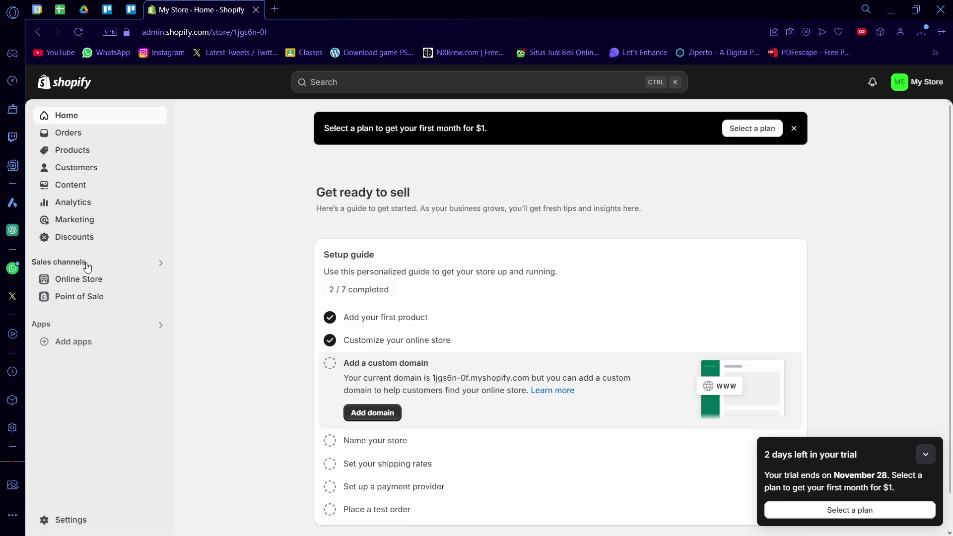
# Go to Online Store's themes page to reach the Dawn theme's Customize option.
pyautogui.click(92, 284)
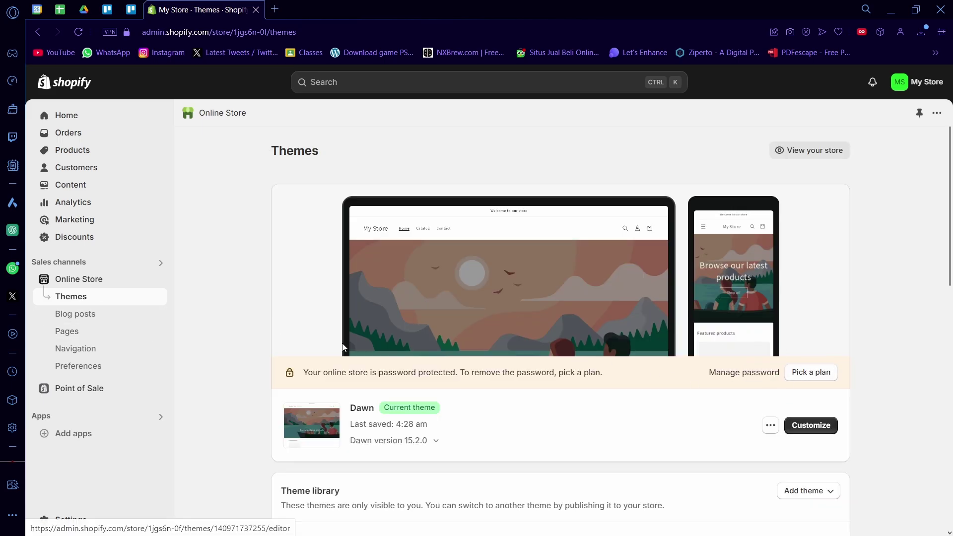
pyautogui.scroll(-1, 620, 350)
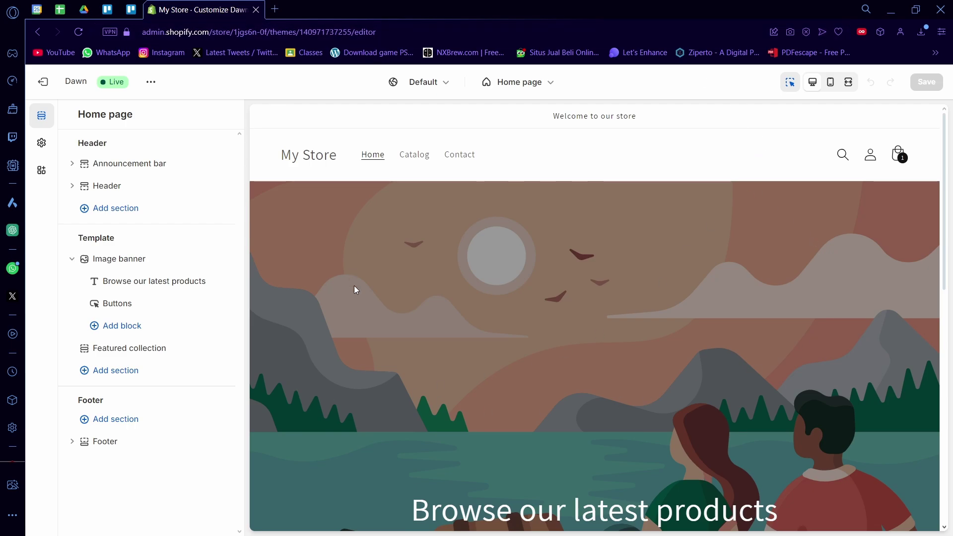
pyautogui.scroll(-1, 781, 229)
pyautogui.scroll(1, 515, 326)
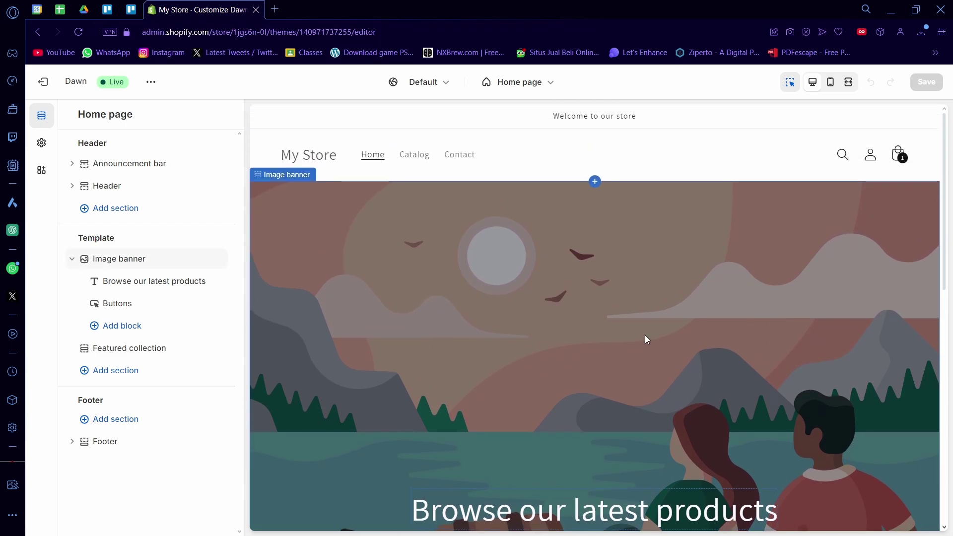
pyautogui.scroll(-5, 609, 332)
pyautogui.scroll(2, 571, 297)
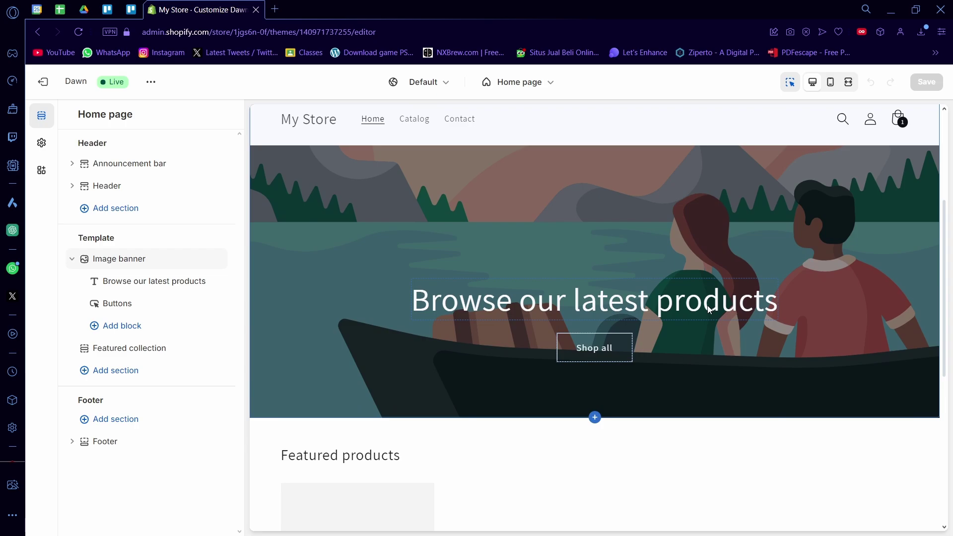
pyautogui.scroll(-5, 632, 243)
pyautogui.scroll(-1, 631, 244)
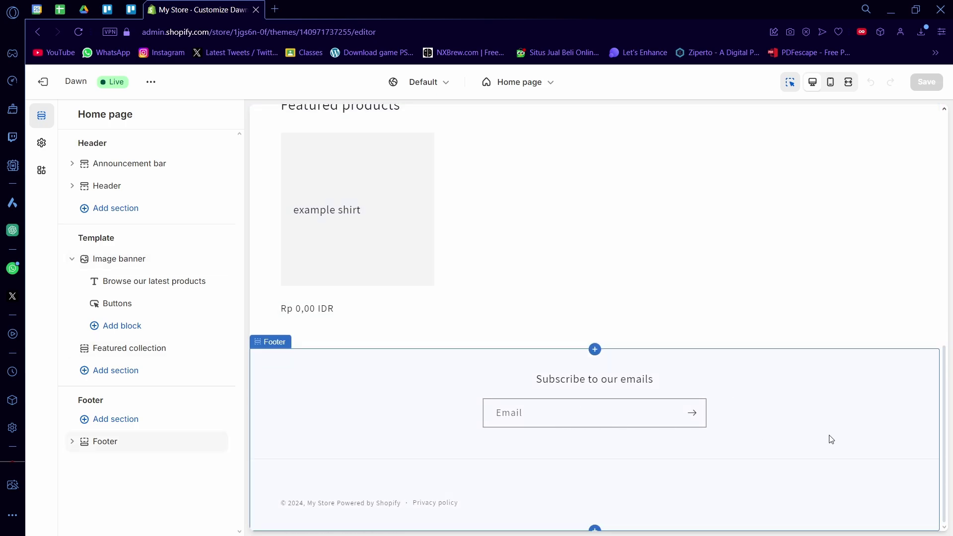
pyautogui.click(865, 441)
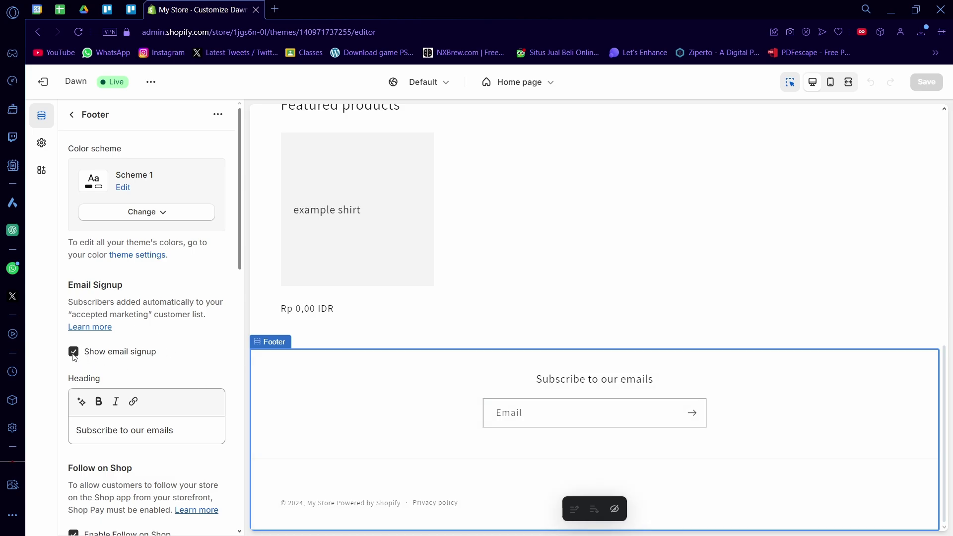
pyautogui.click(73, 354)
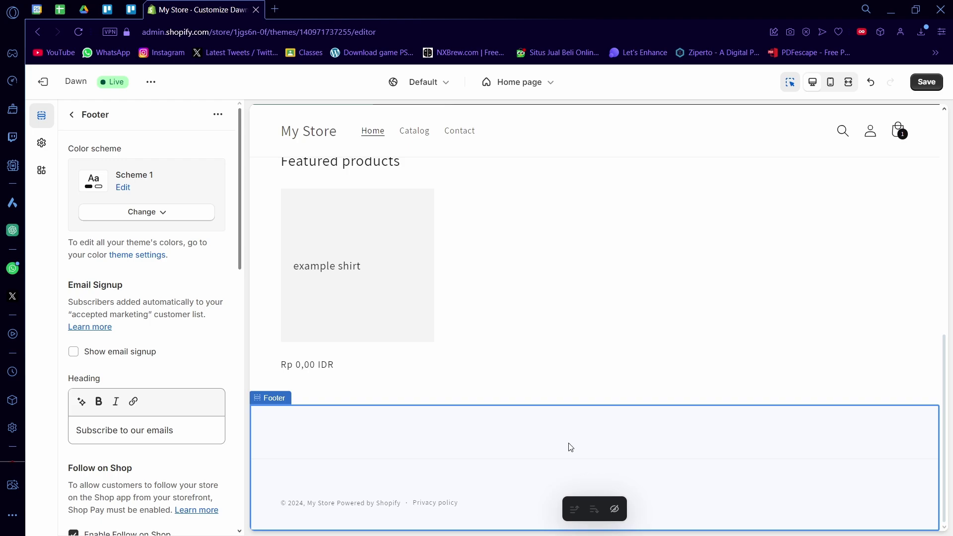
pyautogui.click(74, 352)
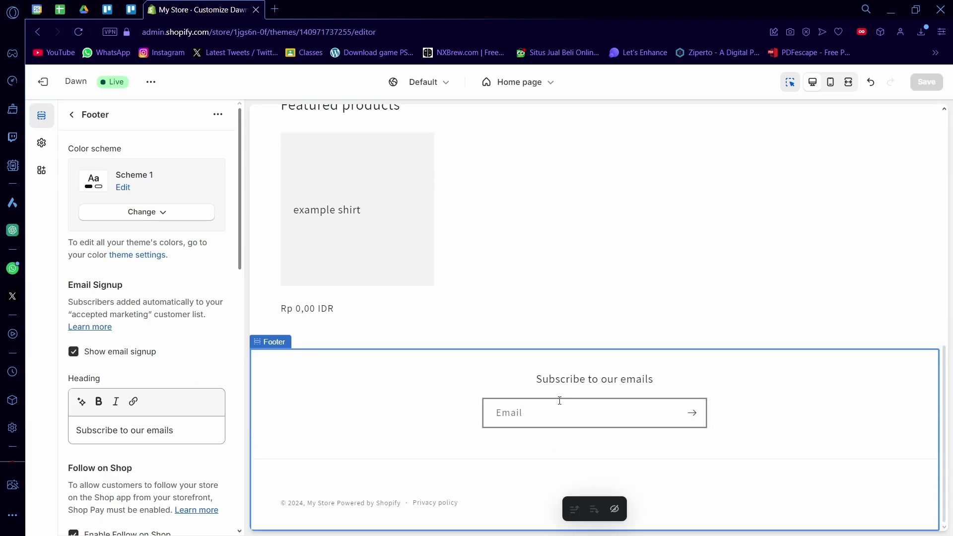
pyautogui.click(75, 114)
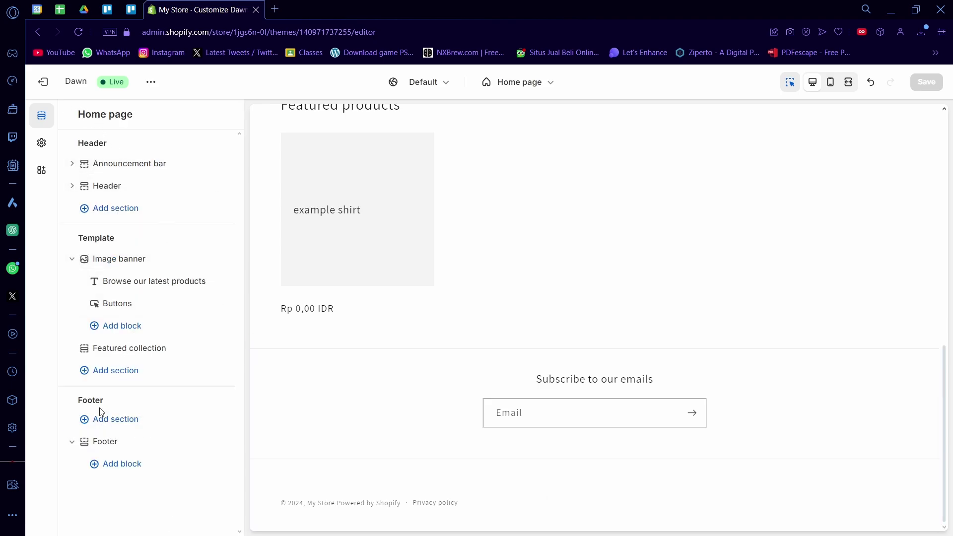
# Add an Email signup section above the Footer and glance at its colour scheme.
pyautogui.click(116, 420)
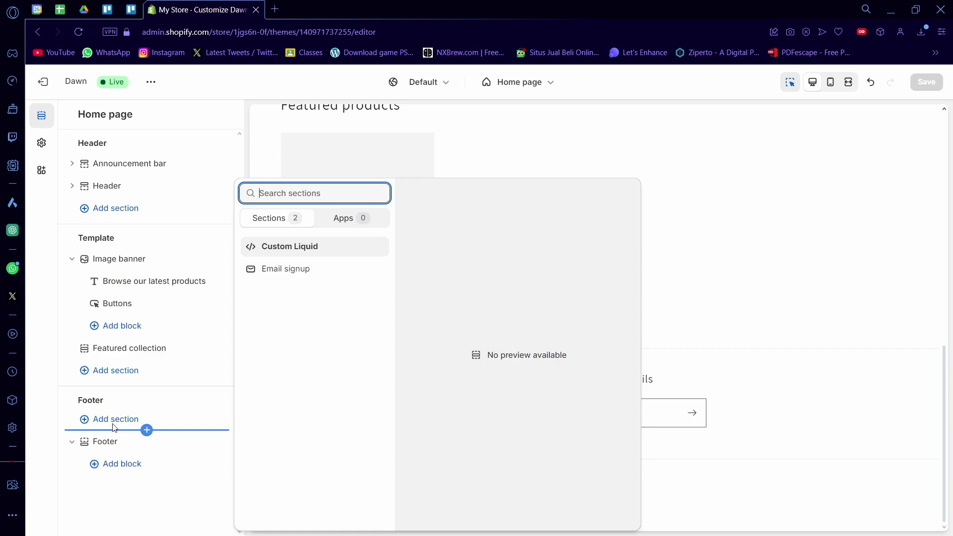
pyautogui.click(272, 271)
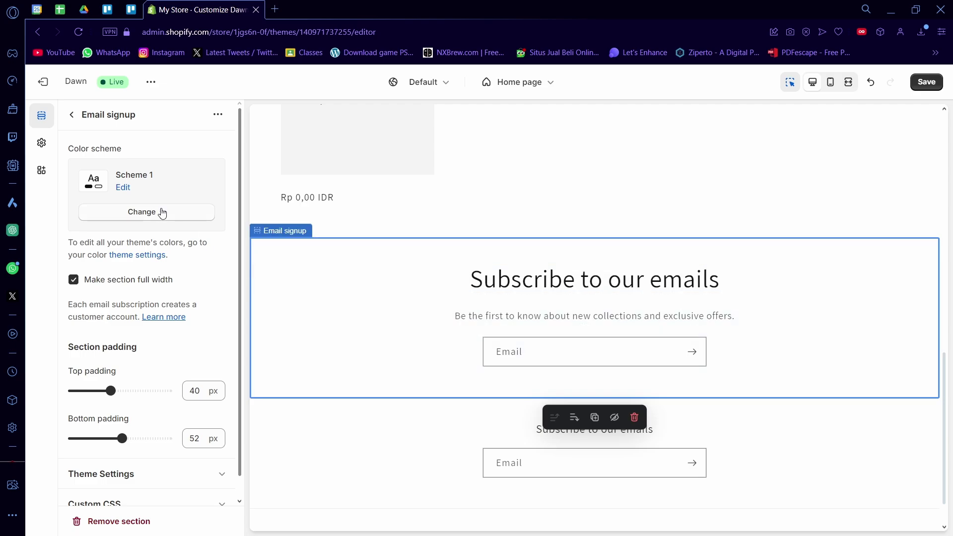
pyautogui.click(123, 188)
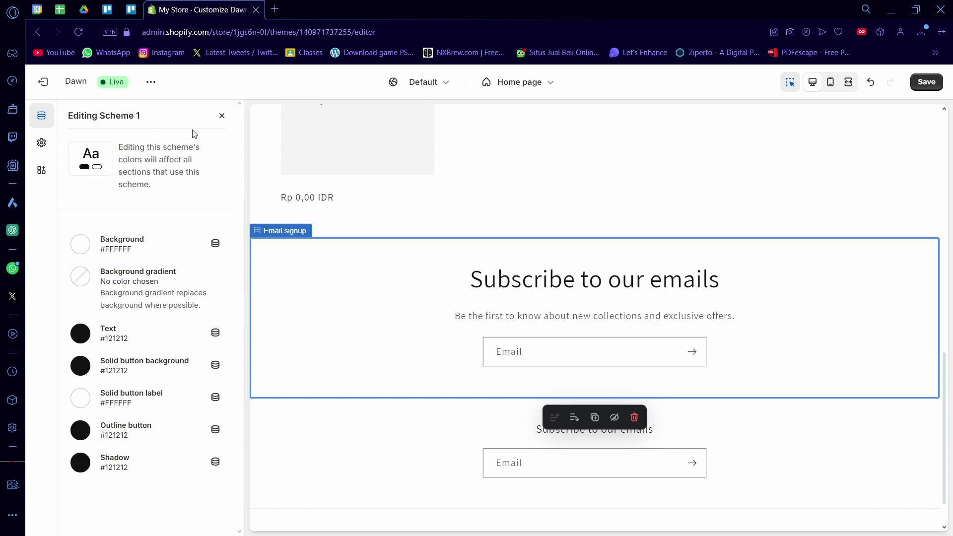
pyautogui.click(221, 115)
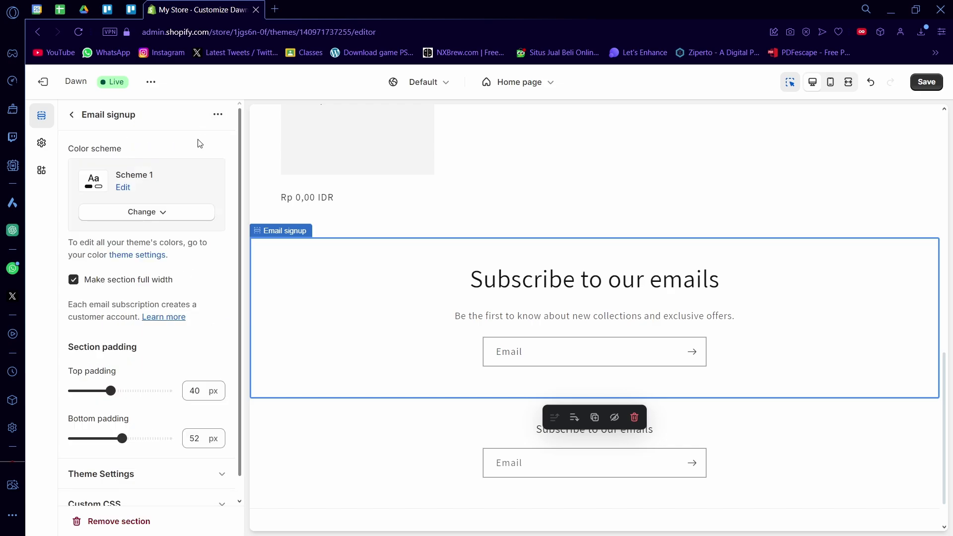
pyautogui.scroll(-1, 77, 275)
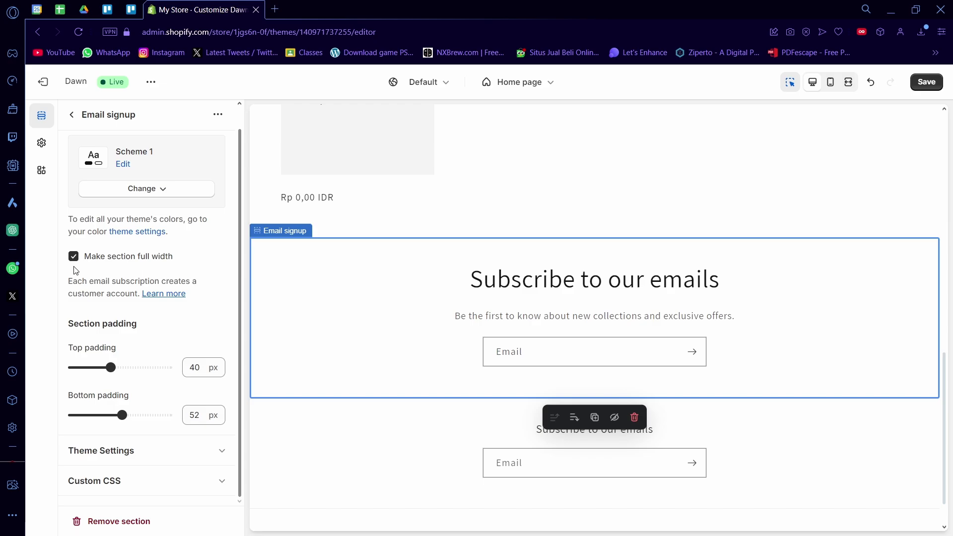
# Keep the Email signup section full width and set its top padding to 68 px.
pyautogui.click(84, 259)
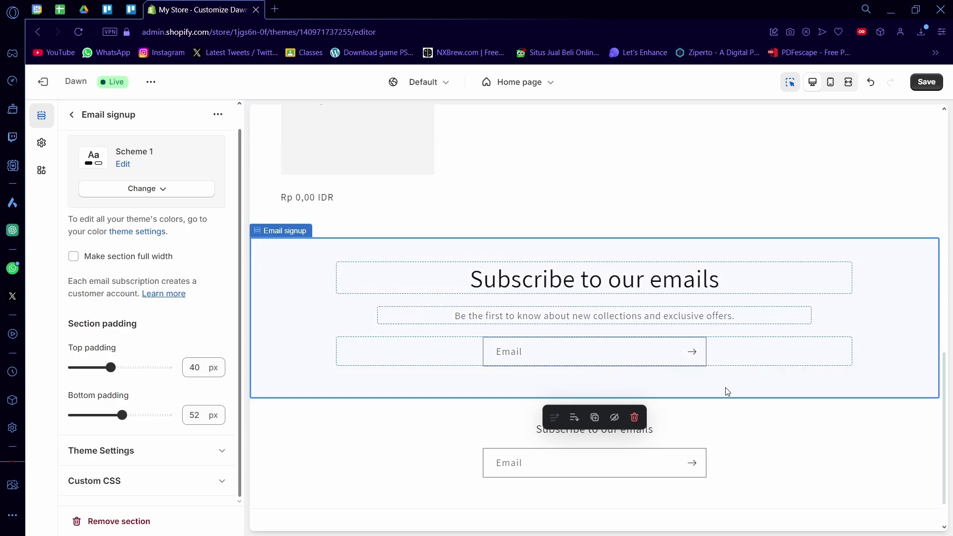
pyautogui.click(73, 263)
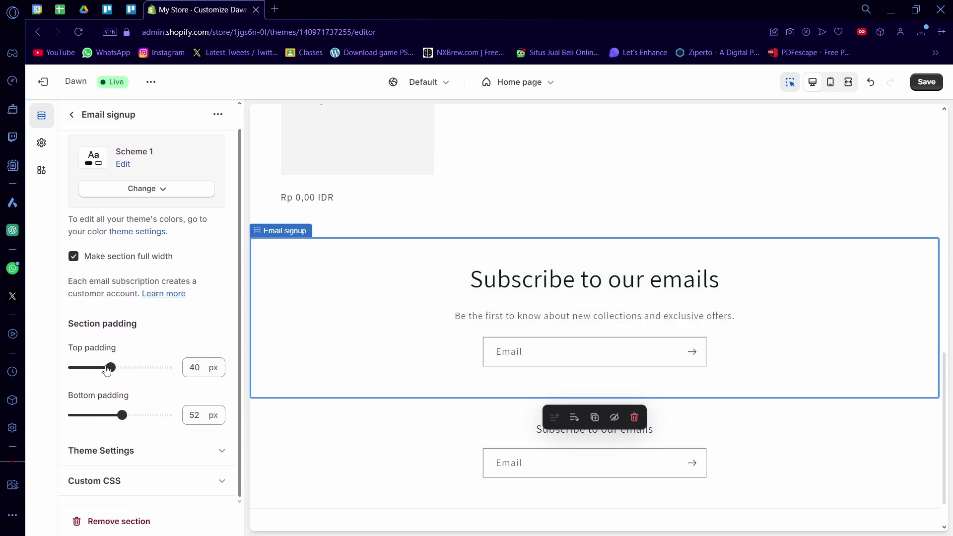
pyautogui.moveTo(111, 368); pyautogui.dragTo(137, 367)
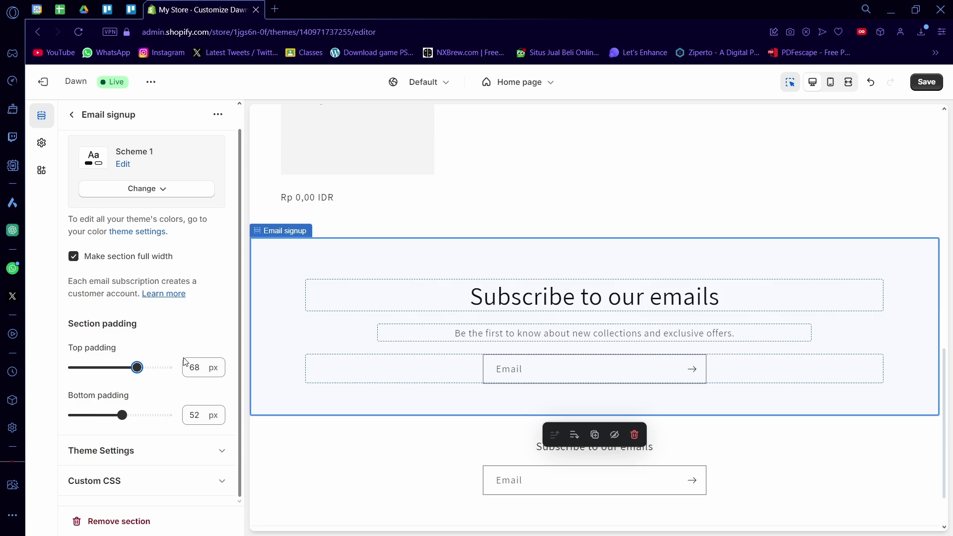
pyautogui.click(136, 450)
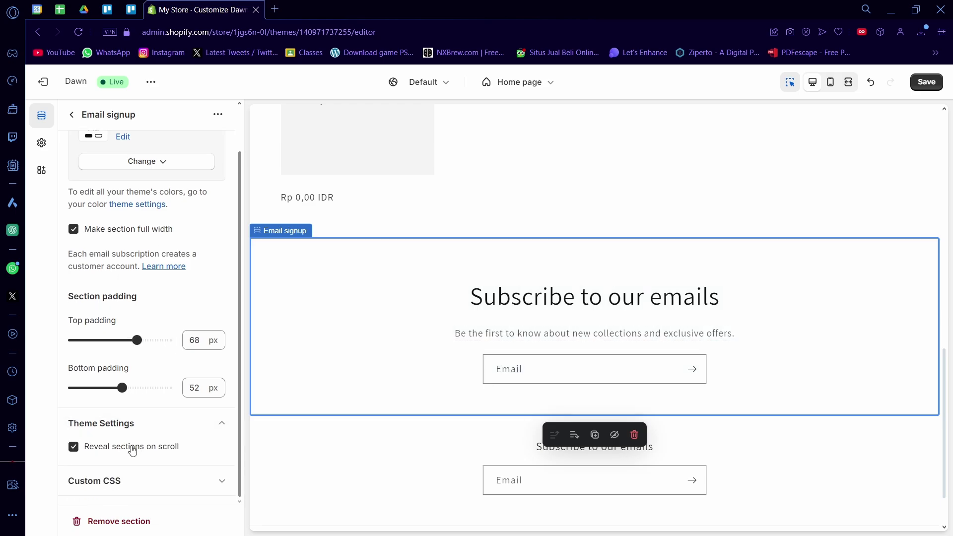
pyautogui.click(130, 481)
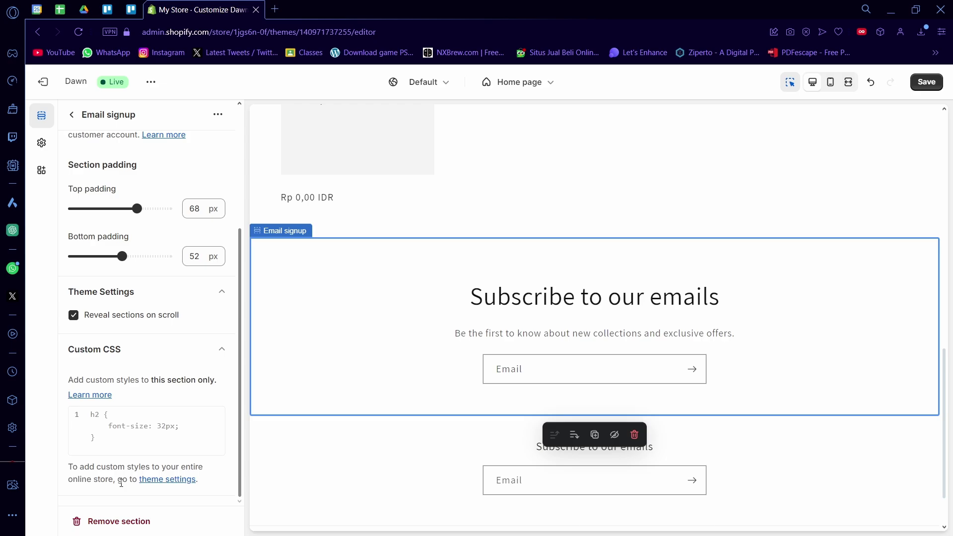
pyautogui.scroll(4, 124, 471)
pyautogui.click(71, 114)
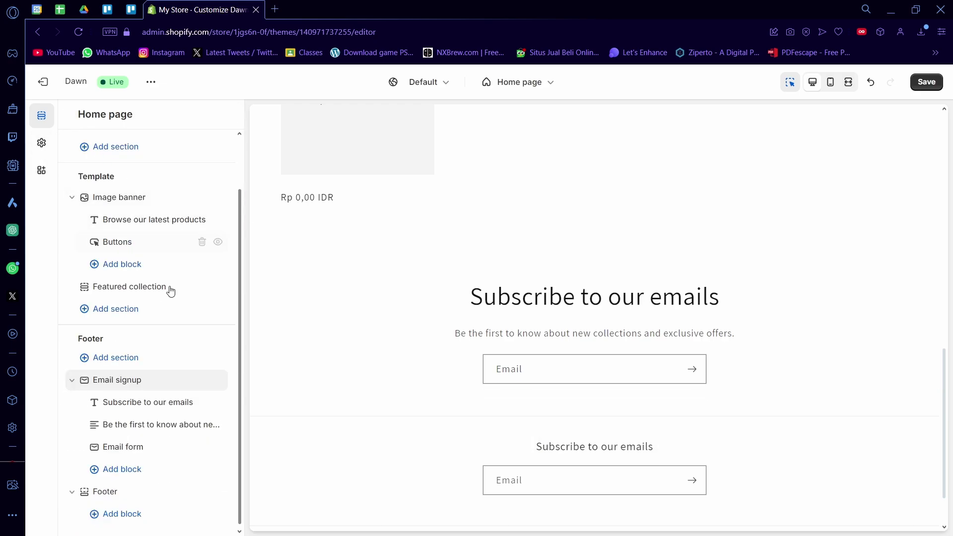
# Change the Email signup heading text to 'cool emails'.
pyautogui.click(71, 376)
pyautogui.click(71, 442)
pyautogui.scroll(-2, 198, 396)
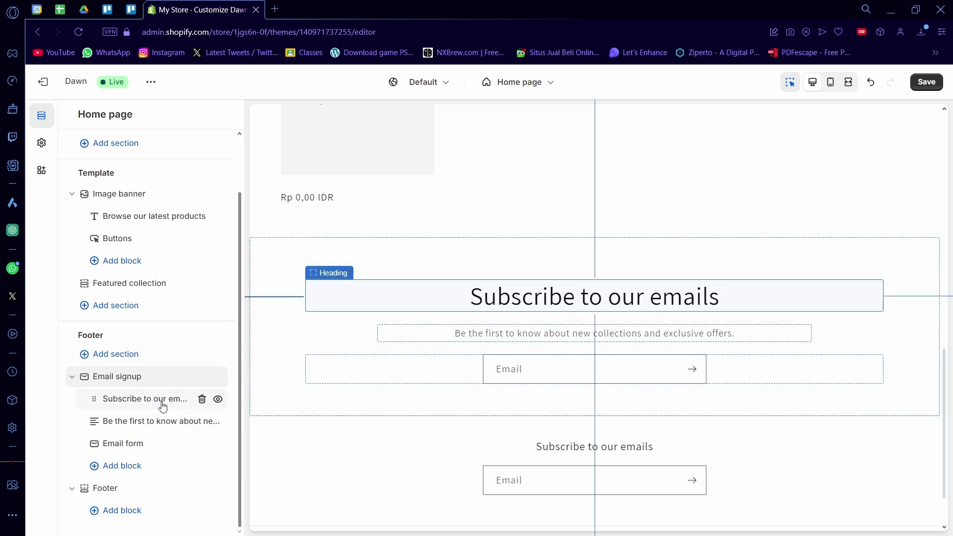
pyautogui.click(138, 400)
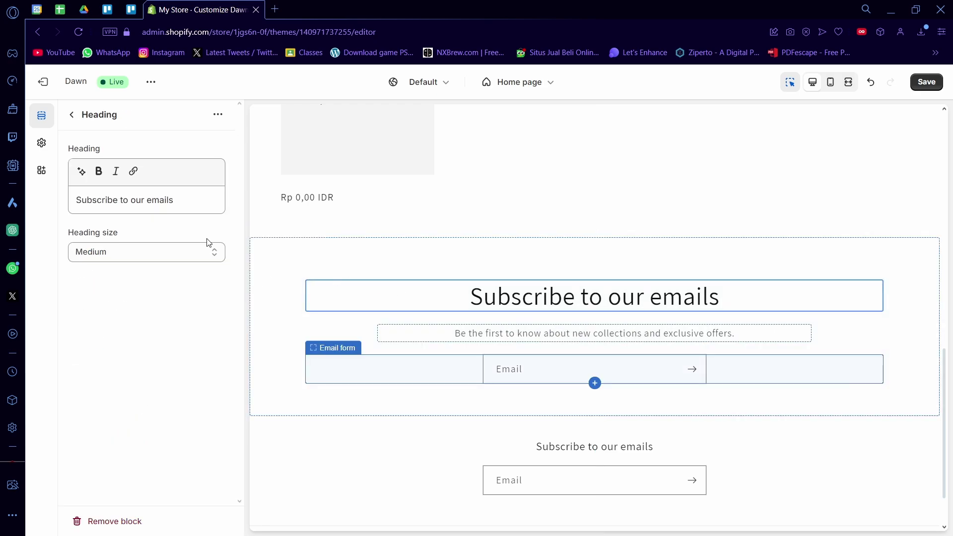
pyautogui.moveTo(188, 204); pyautogui.dragTo(70, 203)
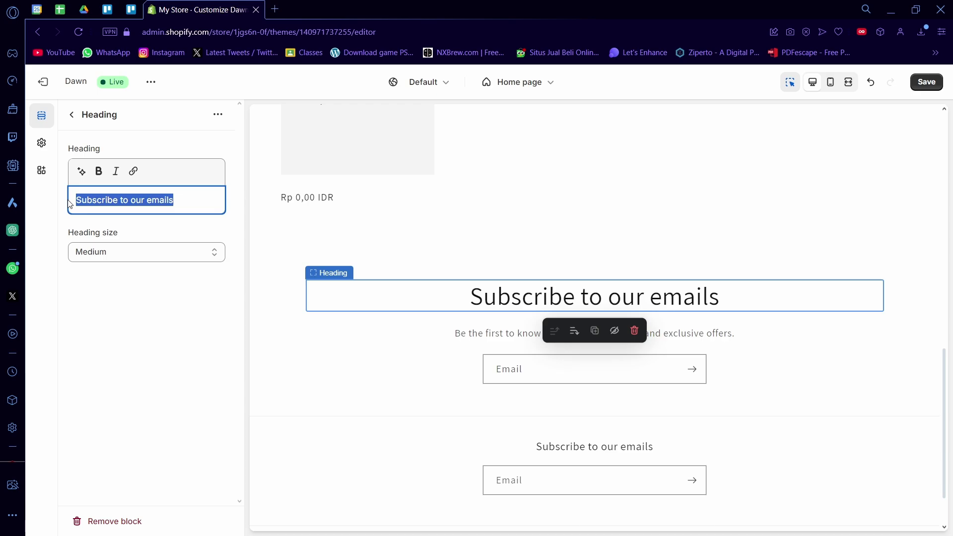
pyautogui.write('cool emails')
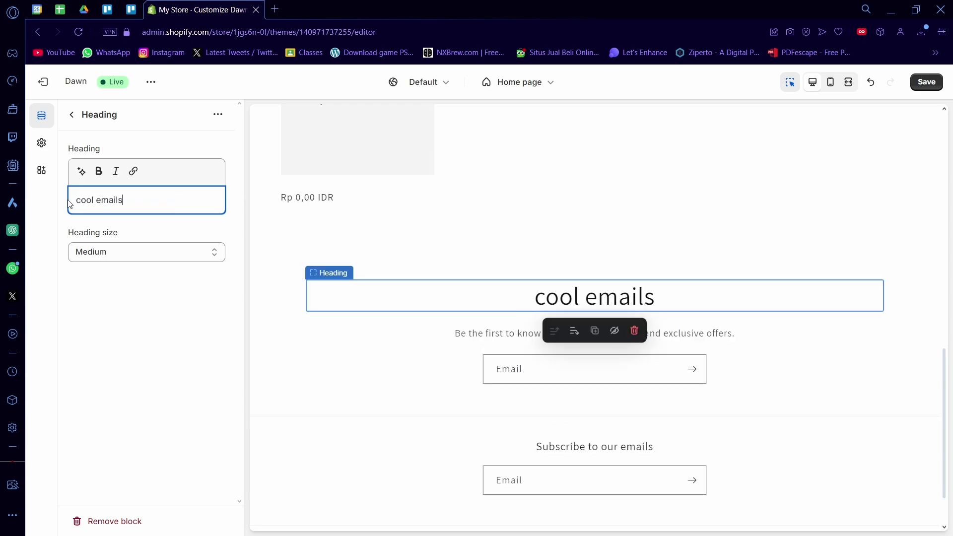
pyautogui.click(71, 114)
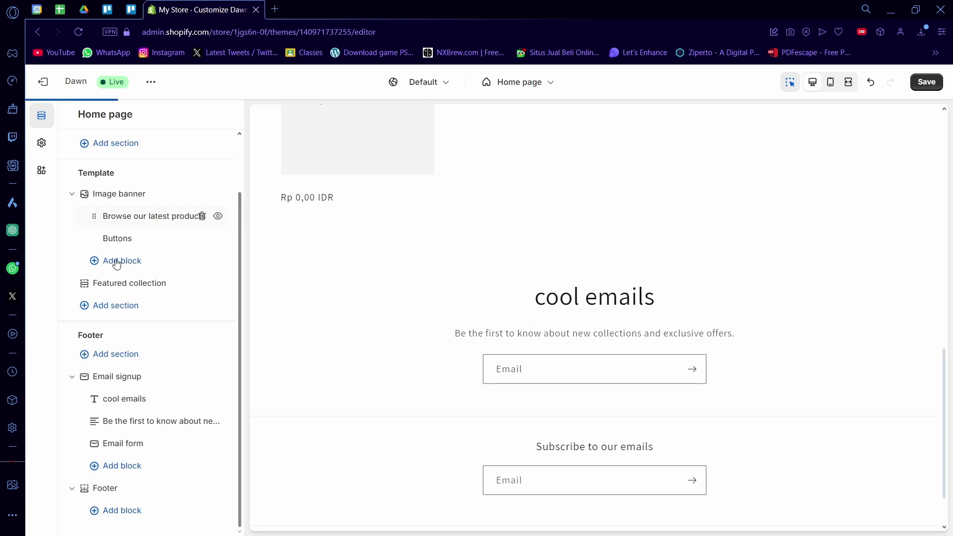
# Replace the subheading with 'only cool emails' styled bold, italic and as a bullet.
pyautogui.click(154, 431)
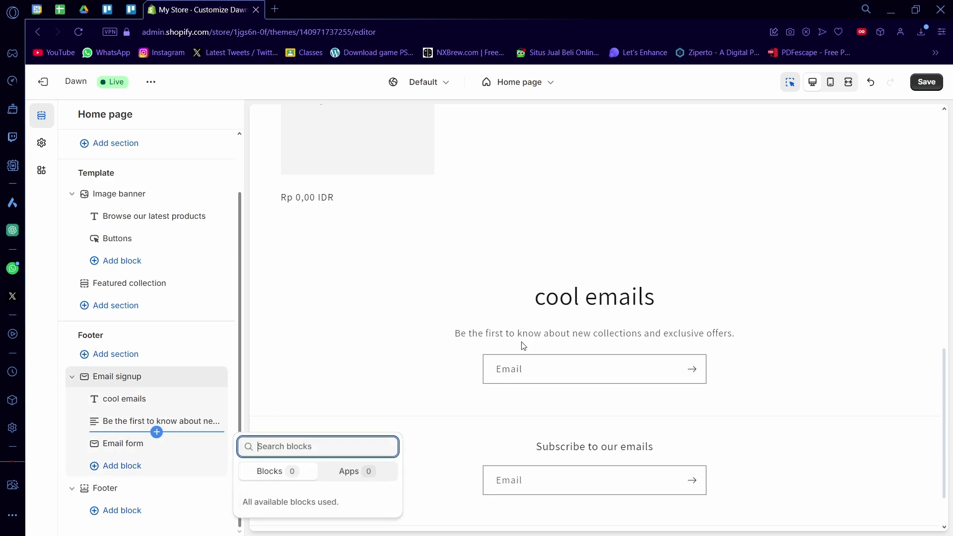
pyautogui.click(137, 421)
pyautogui.click(132, 423)
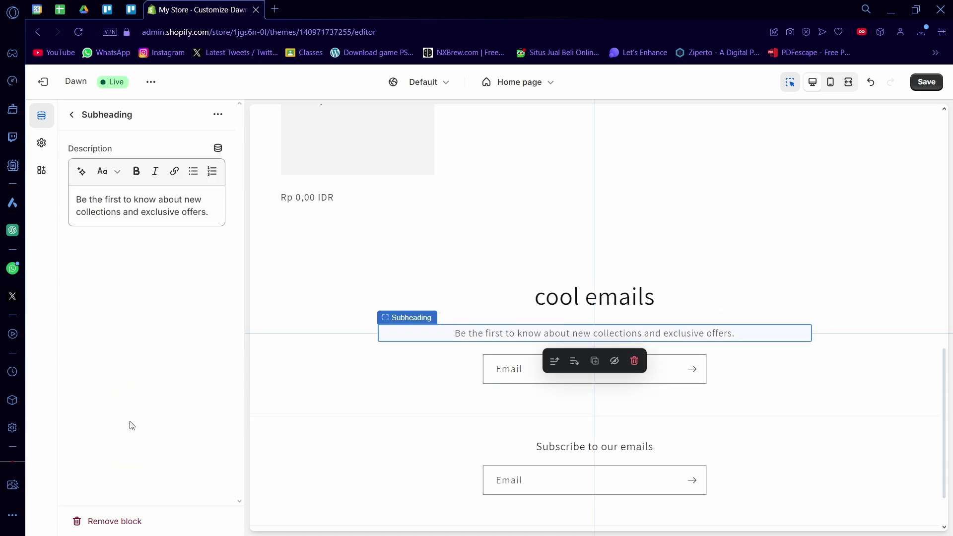
pyautogui.moveTo(212, 213); pyautogui.dragTo(81, 197)
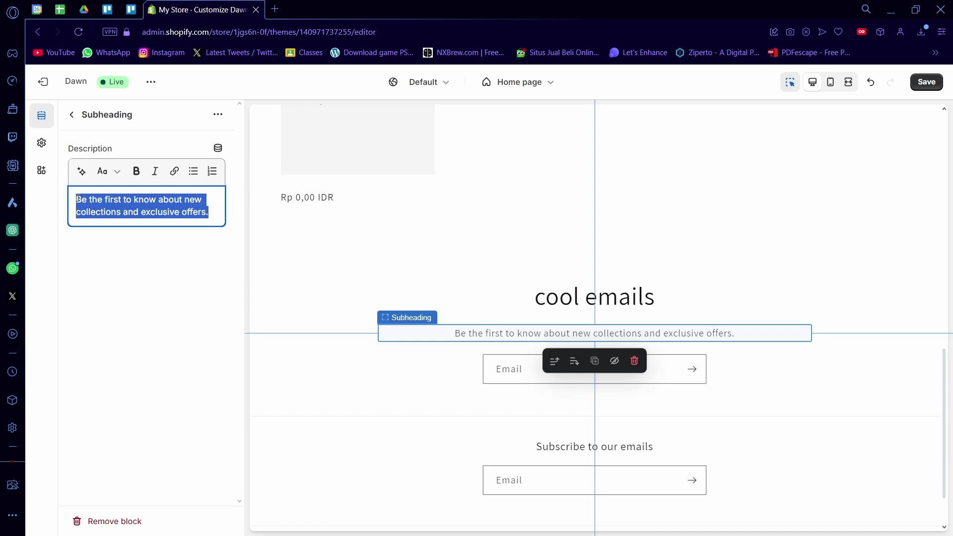
pyautogui.write('only ')
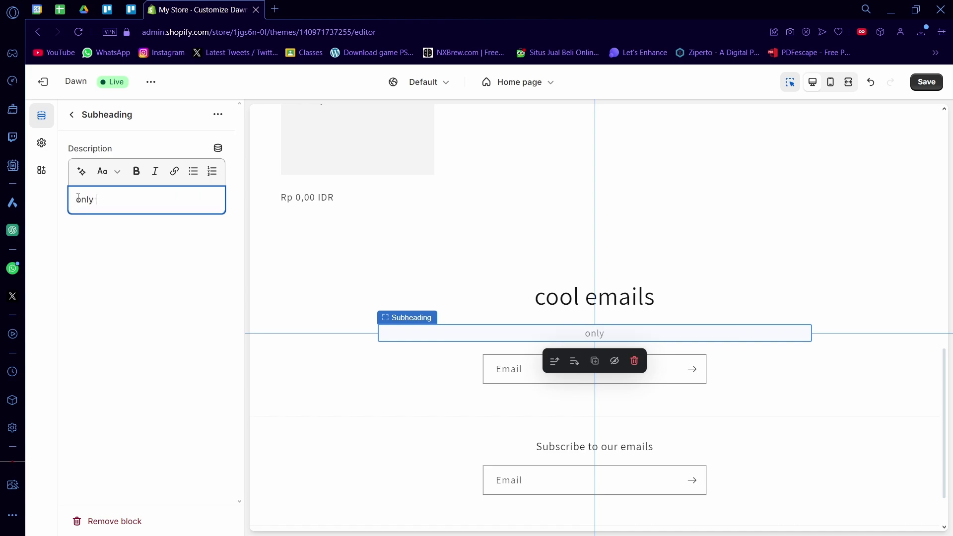
pyautogui.write('cool emails')
pyautogui.tripleClick(161, 200)
pyautogui.click(105, 175)
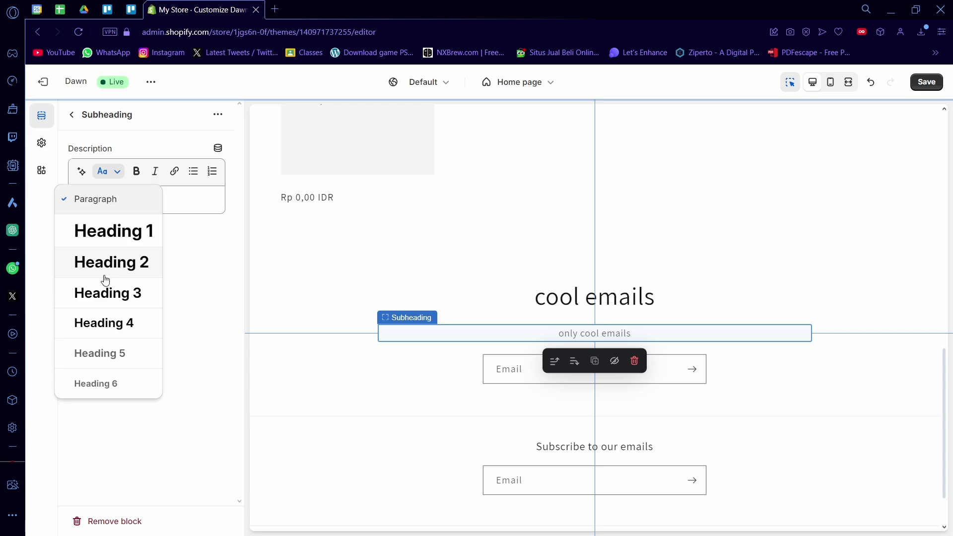
pyautogui.click(136, 171)
pyautogui.click(155, 171)
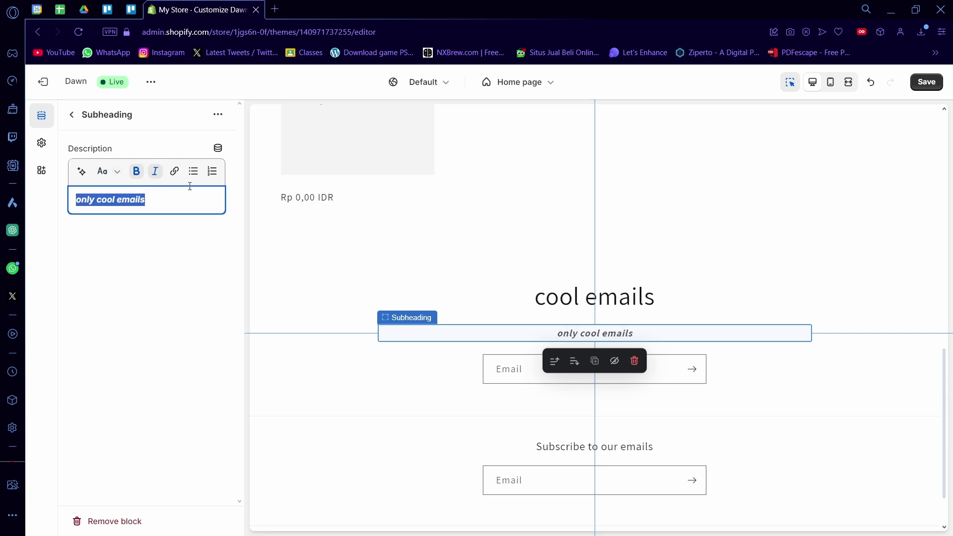
pyautogui.click(193, 171)
pyautogui.click(185, 206)
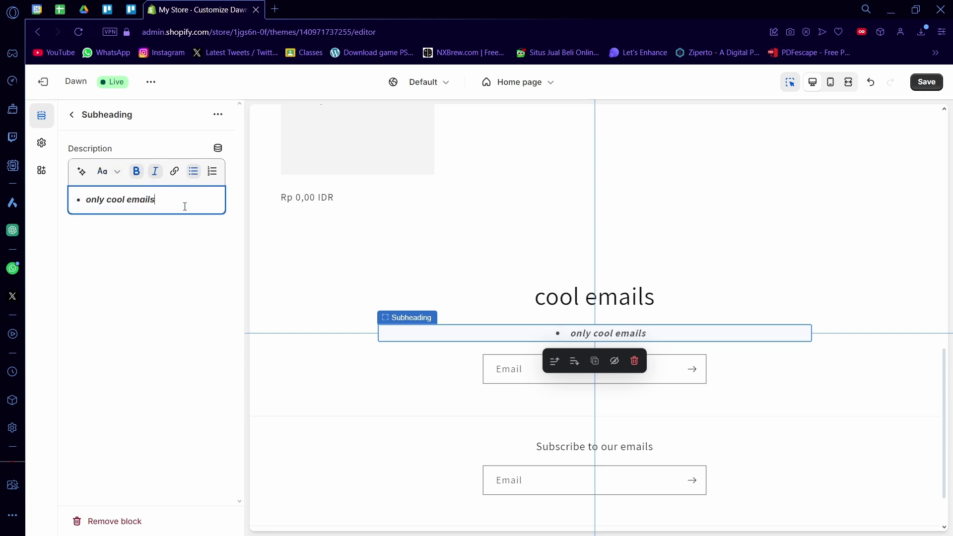
# Select the signup section's Email form block for editing.
pyautogui.click(72, 116)
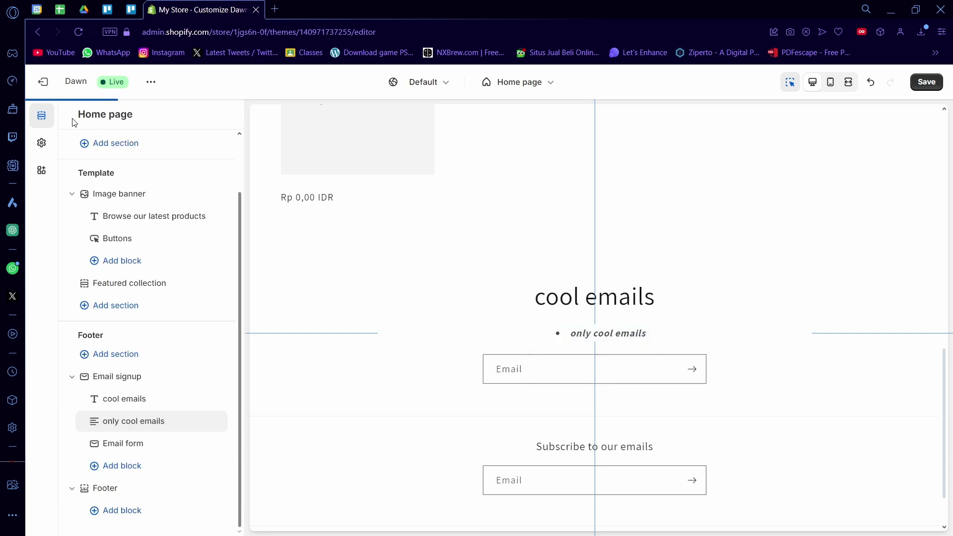
pyautogui.click(127, 447)
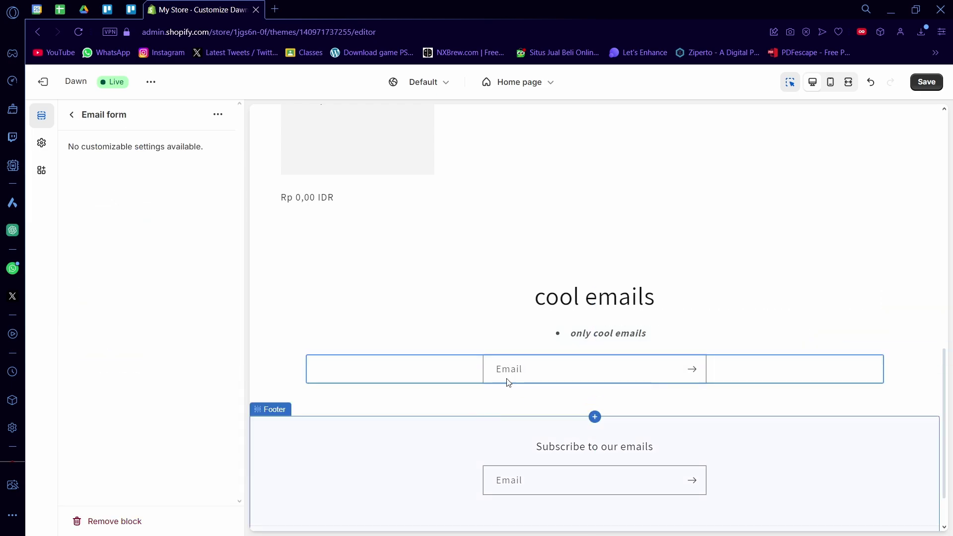
pyautogui.click(563, 368)
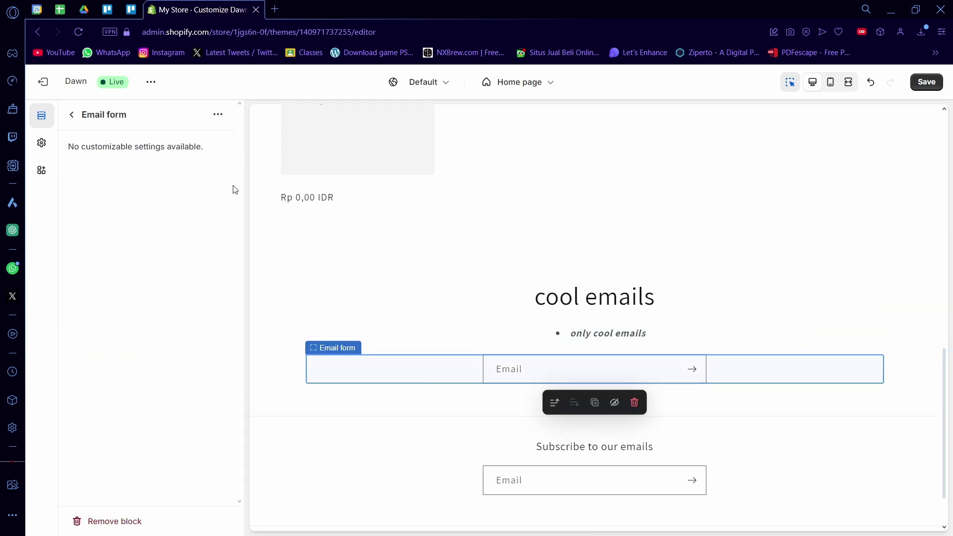
# Move the 'cool emails' signup section below the Footer.
pyautogui.click(218, 114)
pyautogui.click(774, 370)
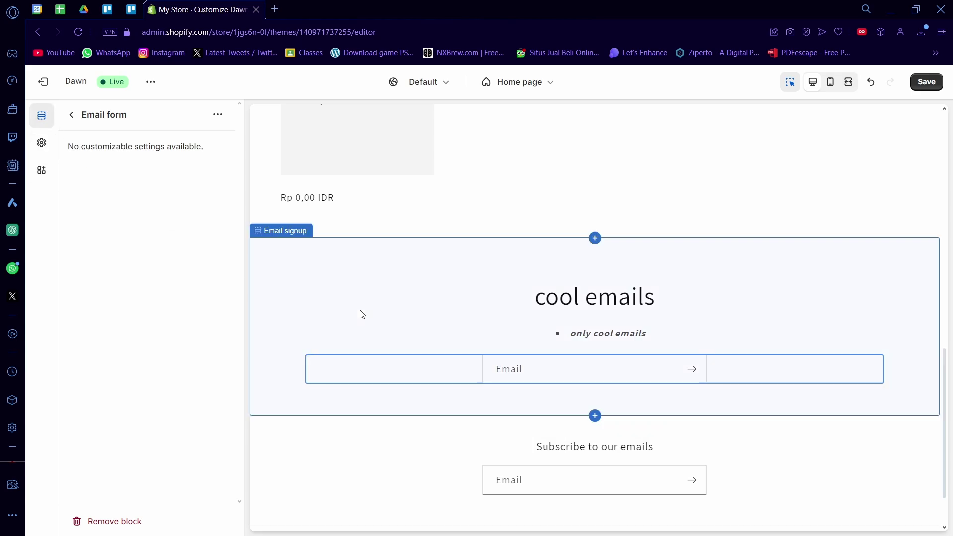
pyautogui.click(73, 115)
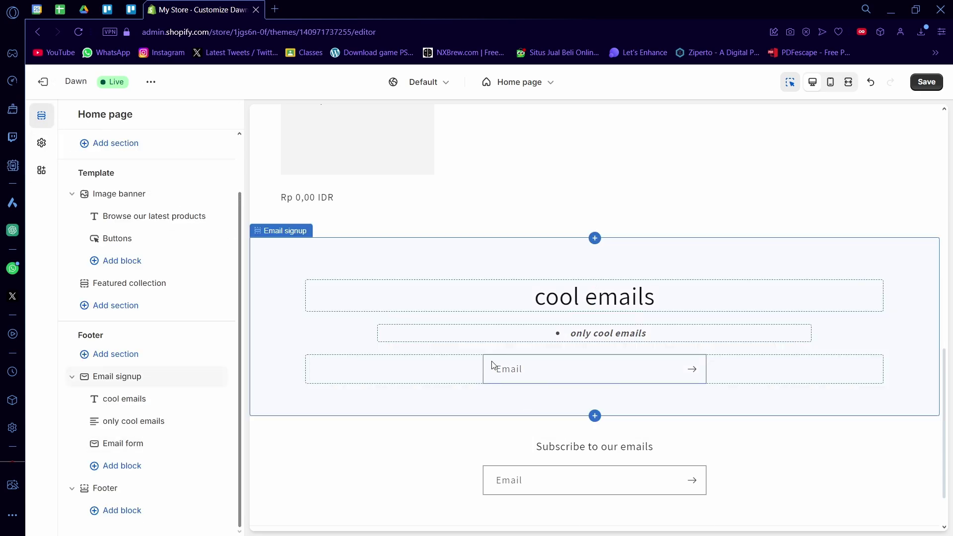
pyautogui.click(72, 377)
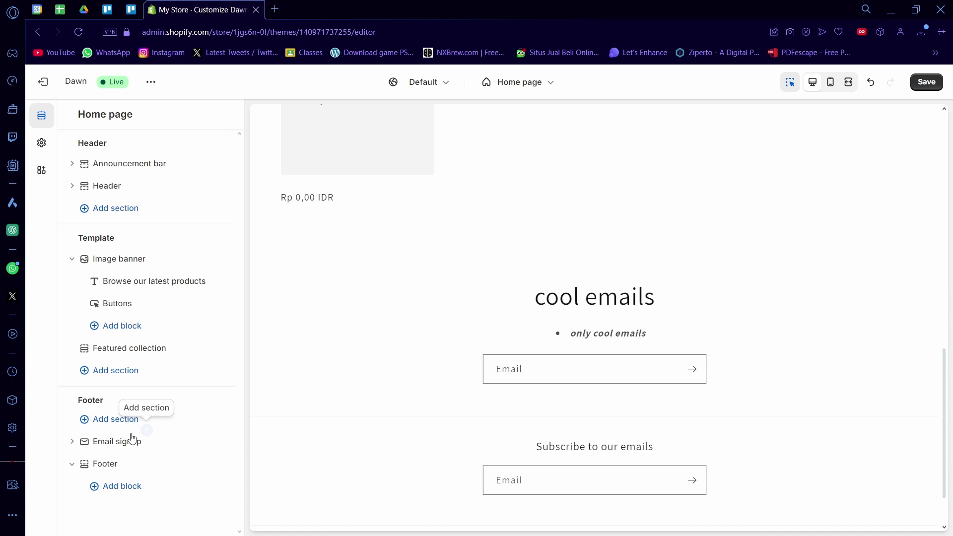
pyautogui.click(72, 464)
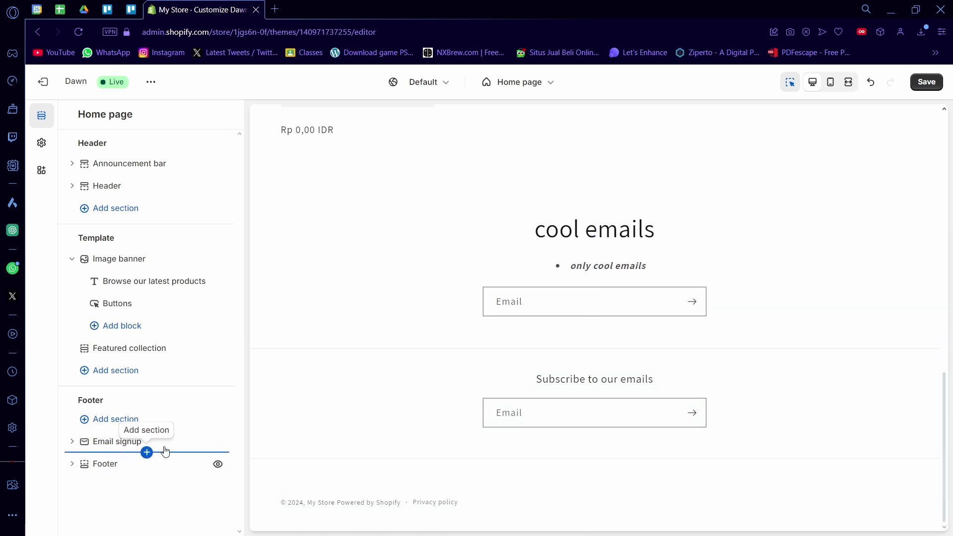
pyautogui.moveTo(128, 442); pyautogui.dragTo(103, 443)
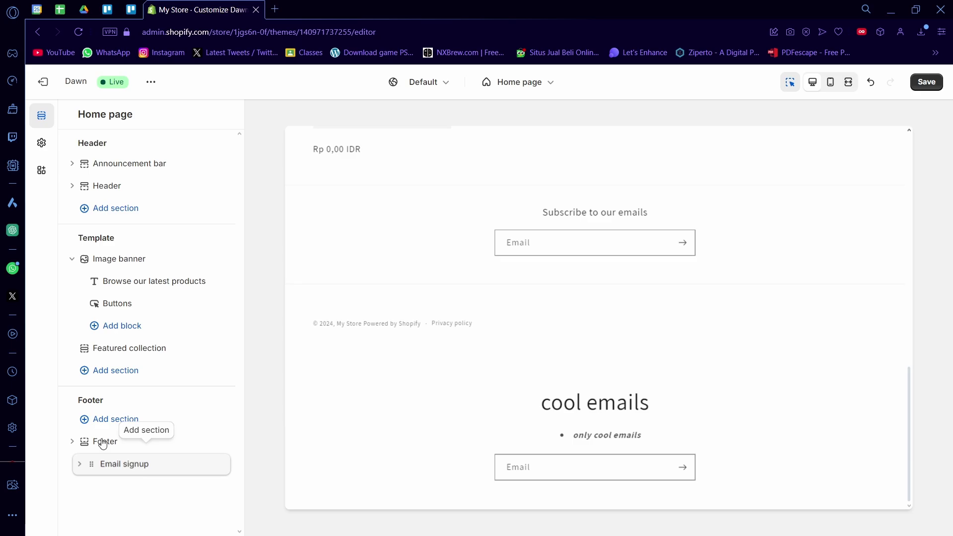
# Add a second default Email signup section and place it below the Footer.
pyautogui.click(99, 419)
pyautogui.click(315, 270)
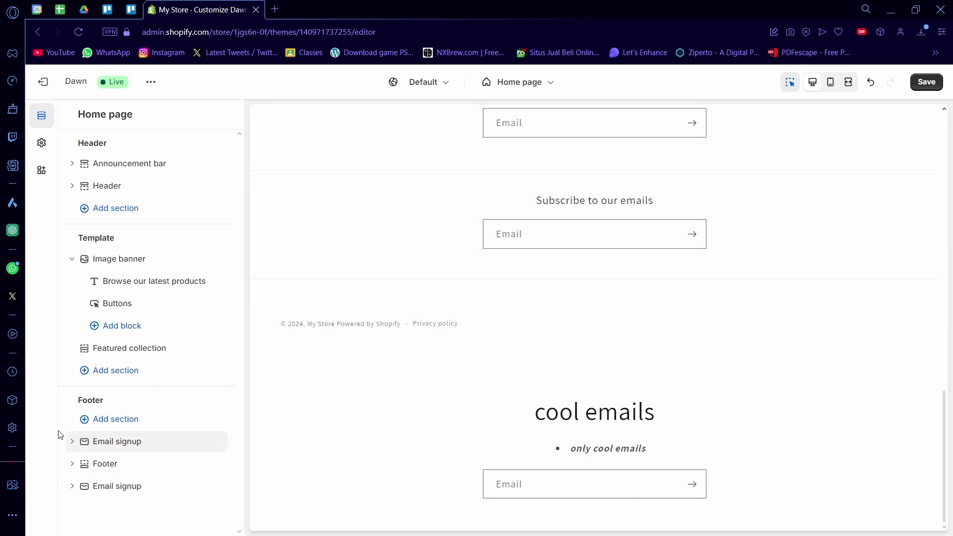
pyautogui.moveTo(122, 444); pyautogui.dragTo(117, 488)
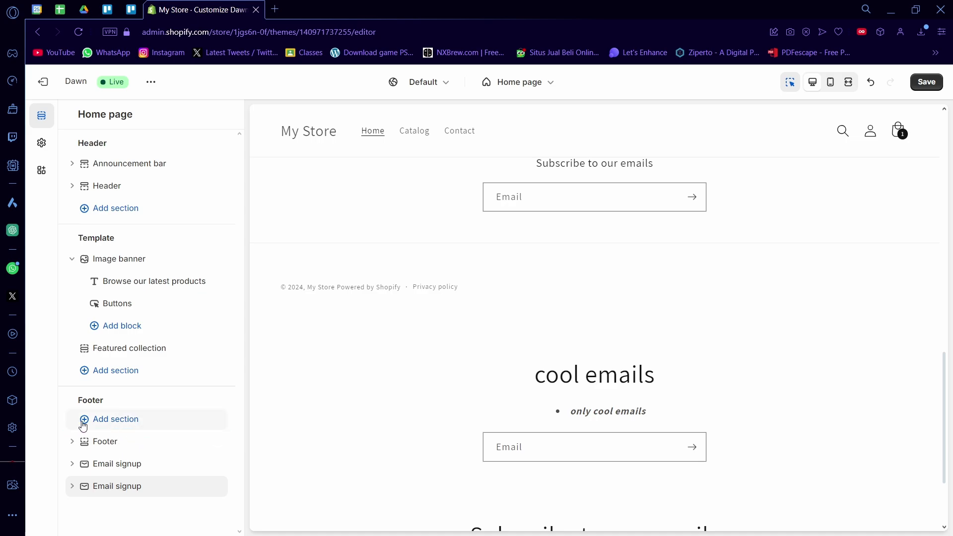
pyautogui.click(72, 441)
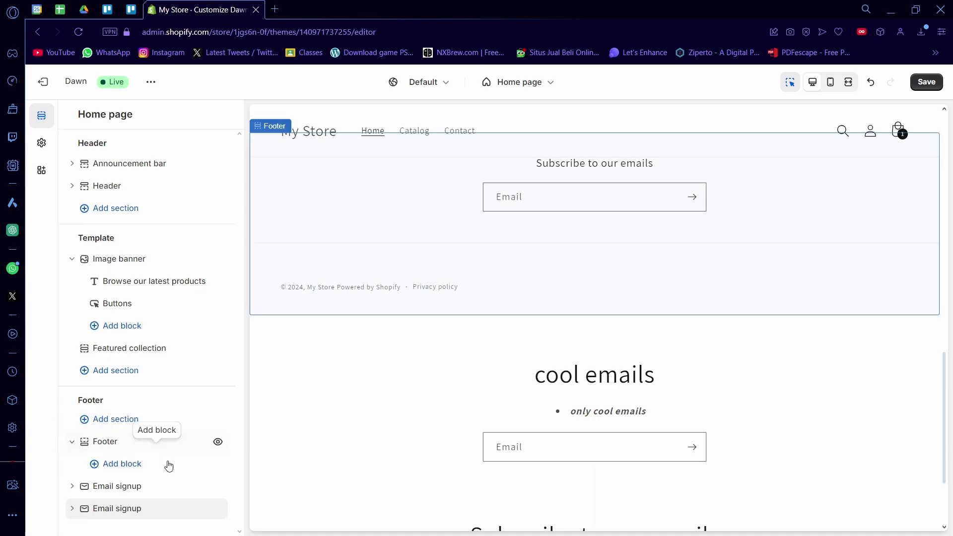
pyautogui.click(177, 465)
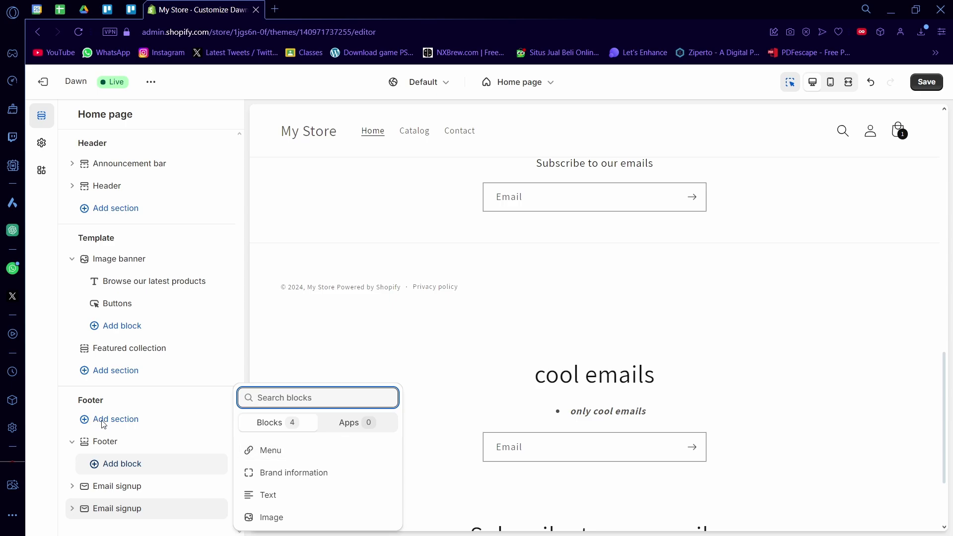
pyautogui.click(125, 404)
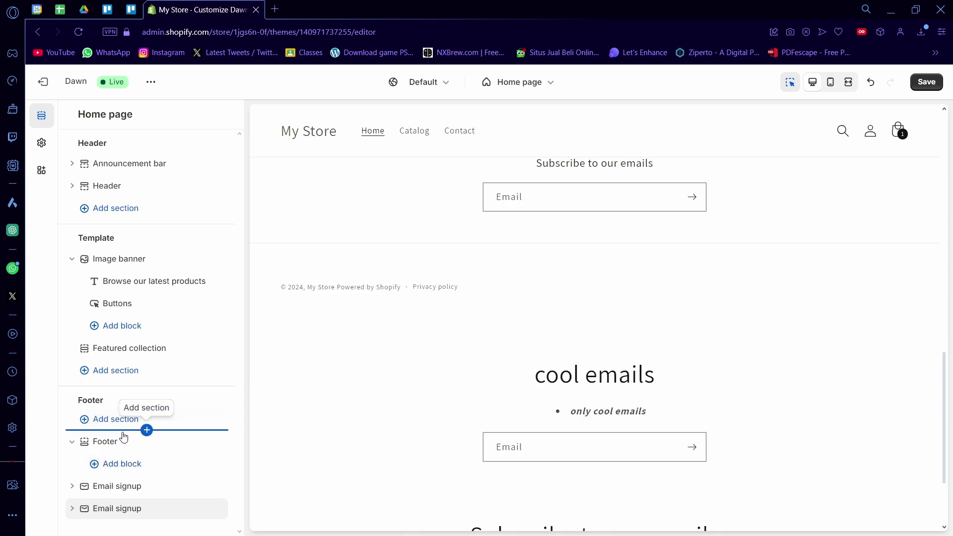